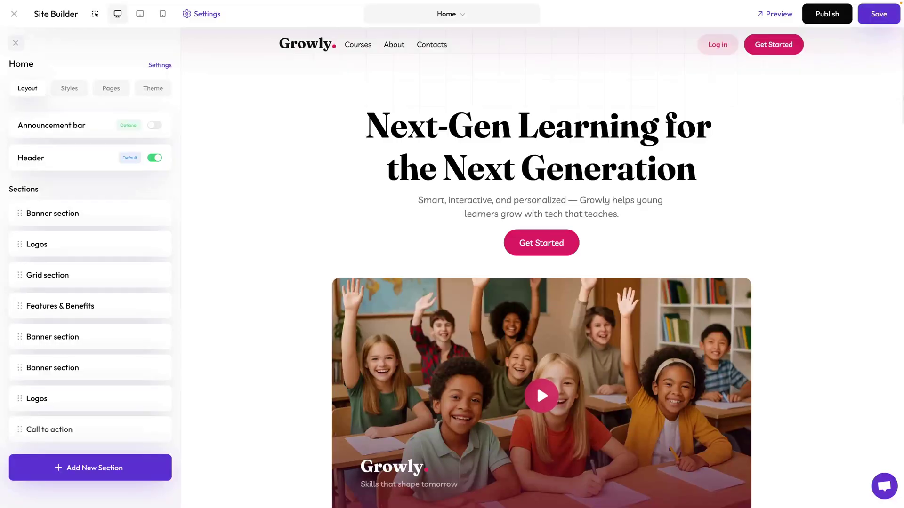
Prompt the AI course builder for a short course on launching an online course business.
scroll(541, 301, down, 5)
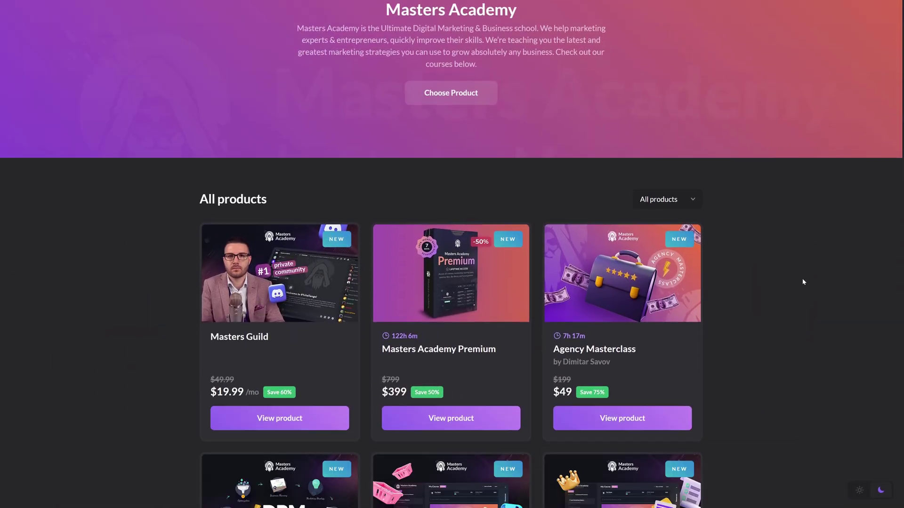
scroll(803, 280, down, 2)
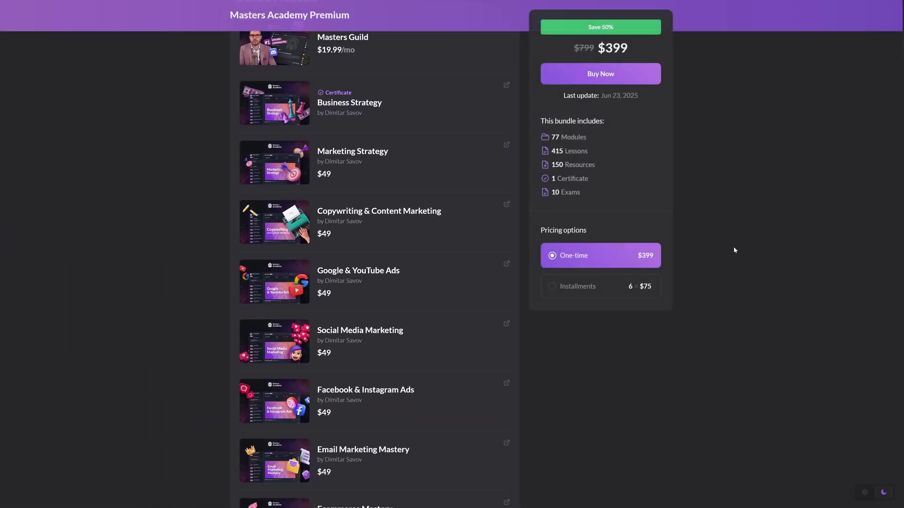
scroll(733, 249, down, 5)
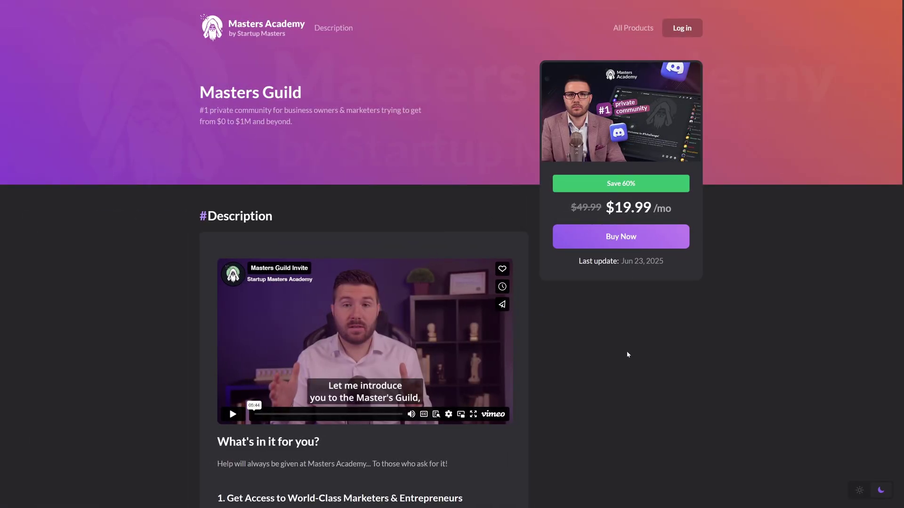
scroll(628, 355, down, 2)
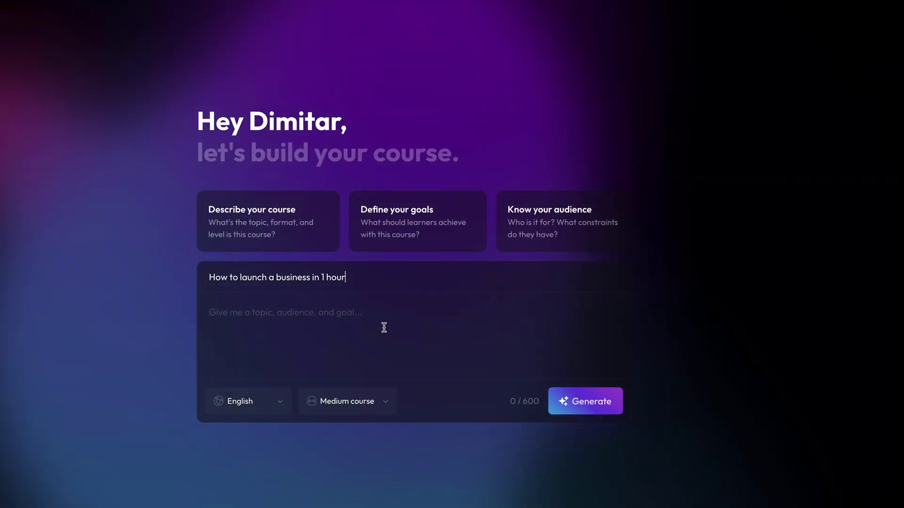
click(384, 327)
text(create a short course on how to launch an online course business in 1 ho)
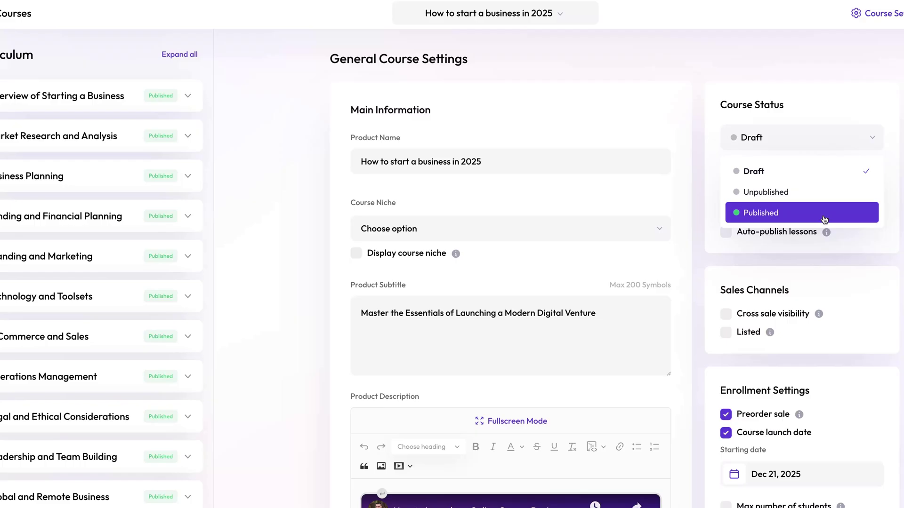
Set the generated course's status to Published and scroll through its public landing page.
click(771, 210)
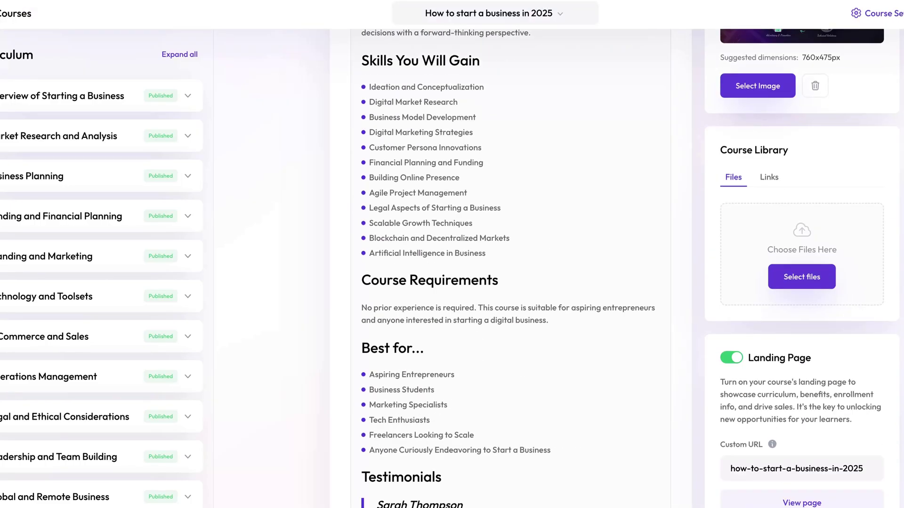
click(742, 499)
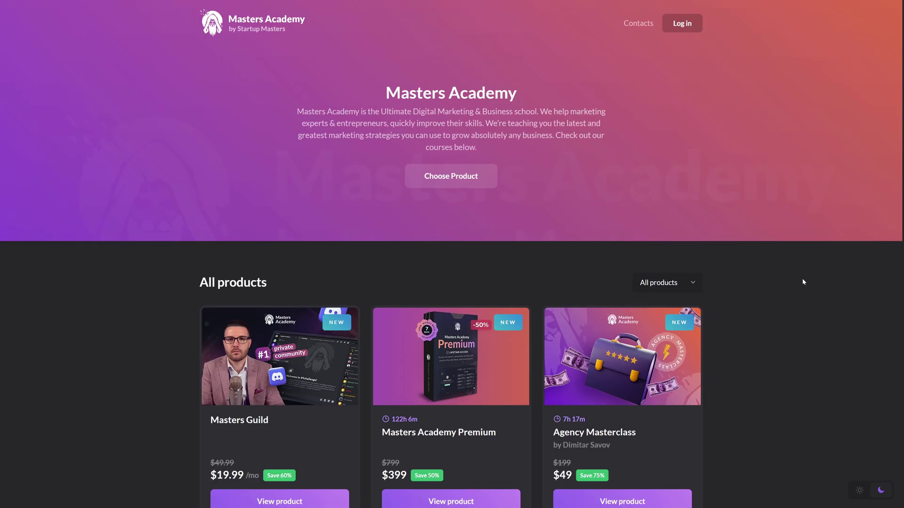
scroll(802, 278, down, 4)
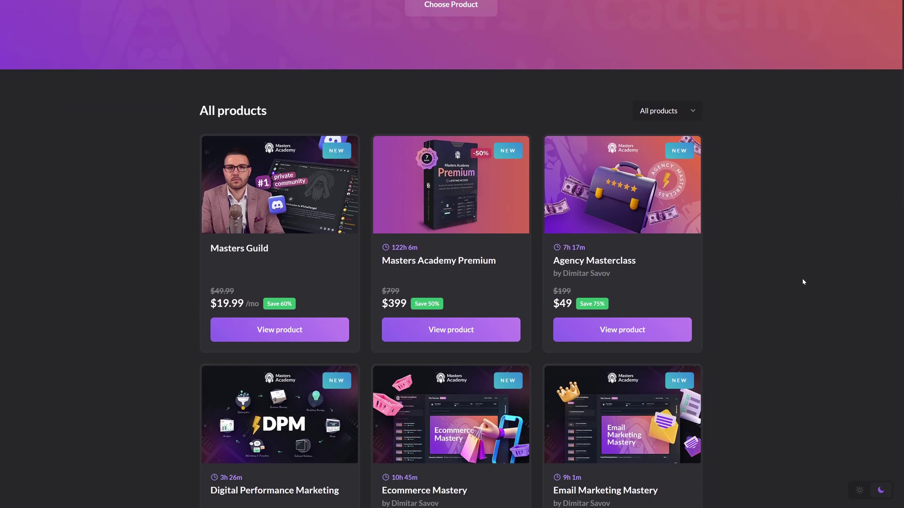
scroll(803, 281, down, 5)
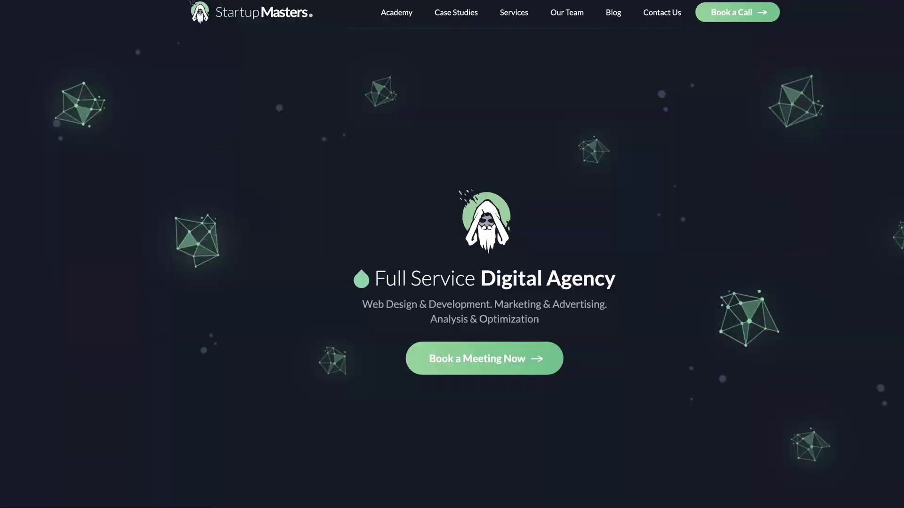
scroll(878, 380, down, 3)
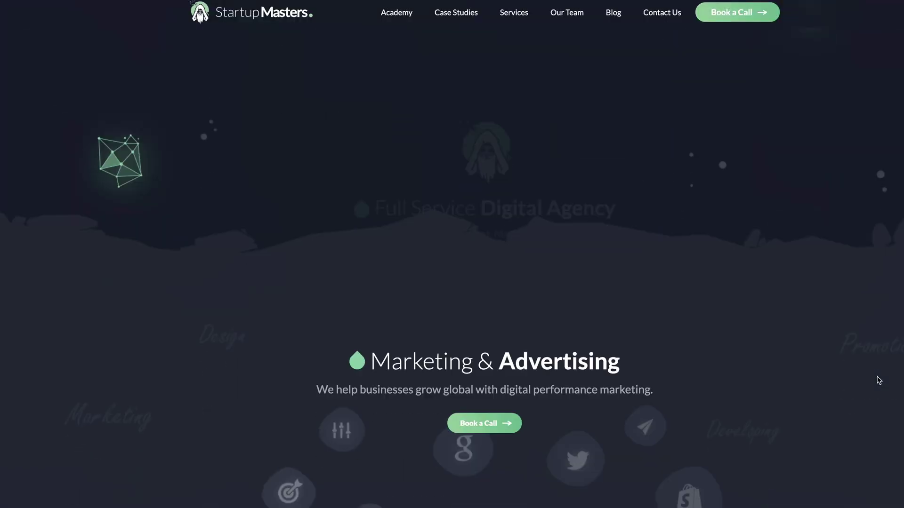
scroll(878, 380, down, 4)
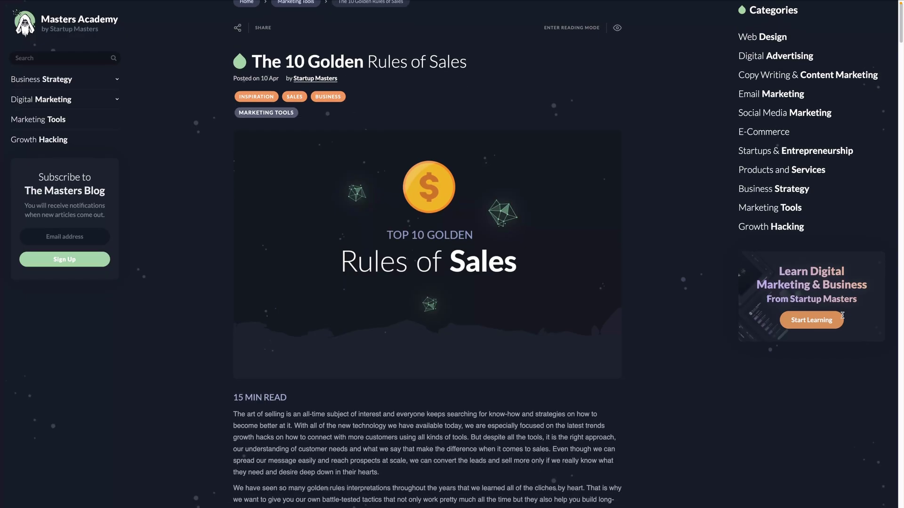
scroll(452, 254, down, 6)
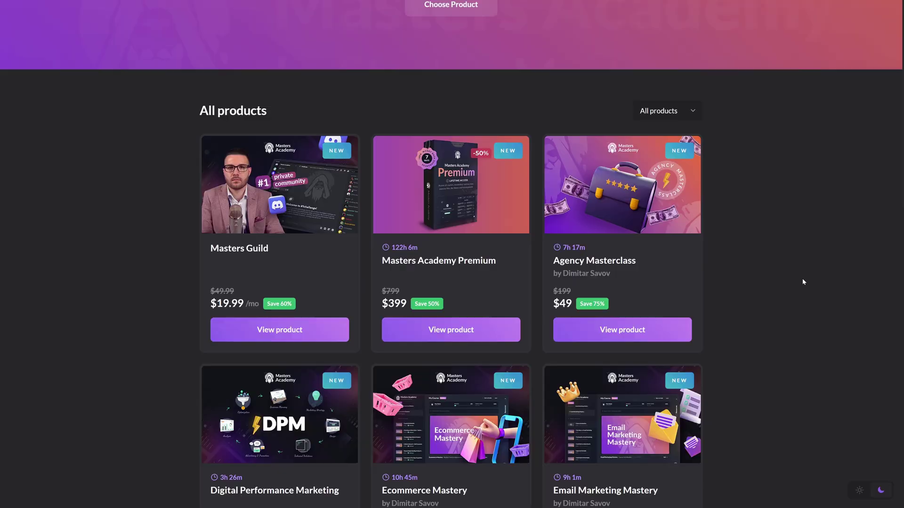
Scroll down the How to start a business in 2025 landing page to its modules and $99 price.
scroll(803, 280, down, 5)
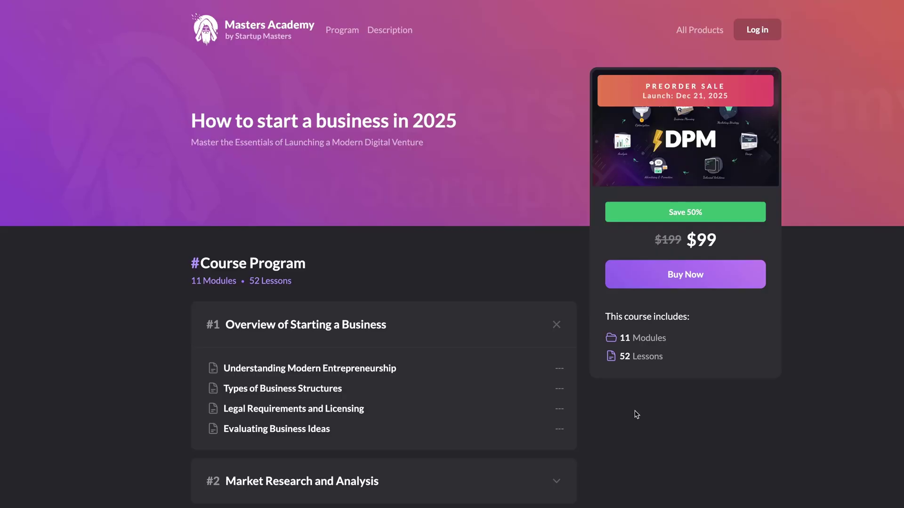
Continue the Business Strategy course and play the Building Teams lesson video.
scroll(527, 429, down, 10)
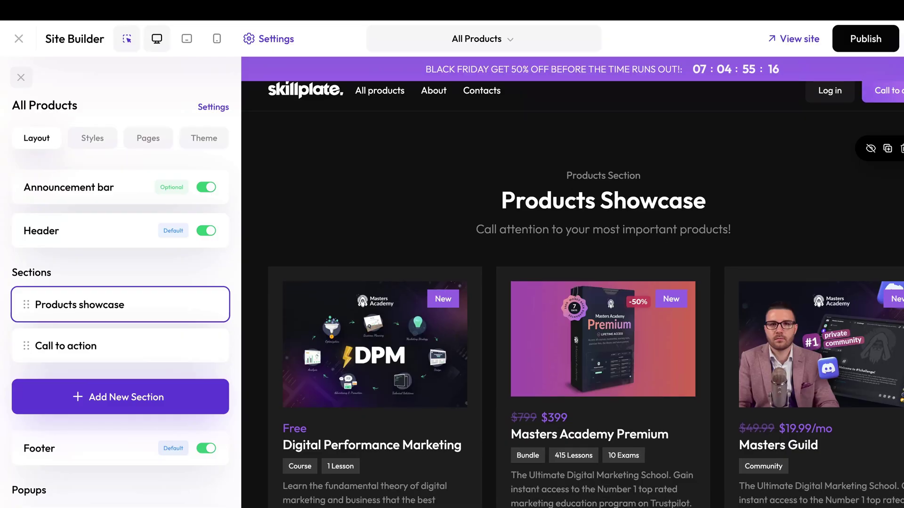
scroll(572, 291, down, 3)
scroll(573, 292, down, 8)
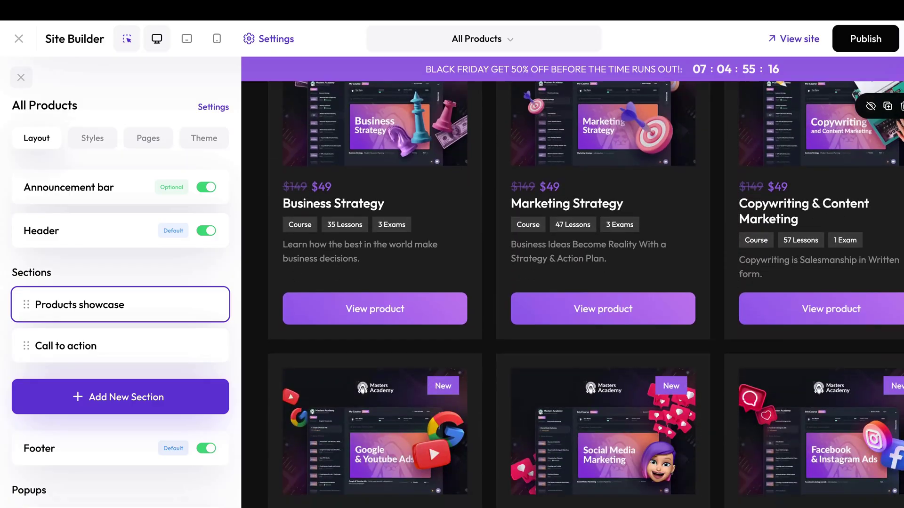
scroll(572, 292, down, 7)
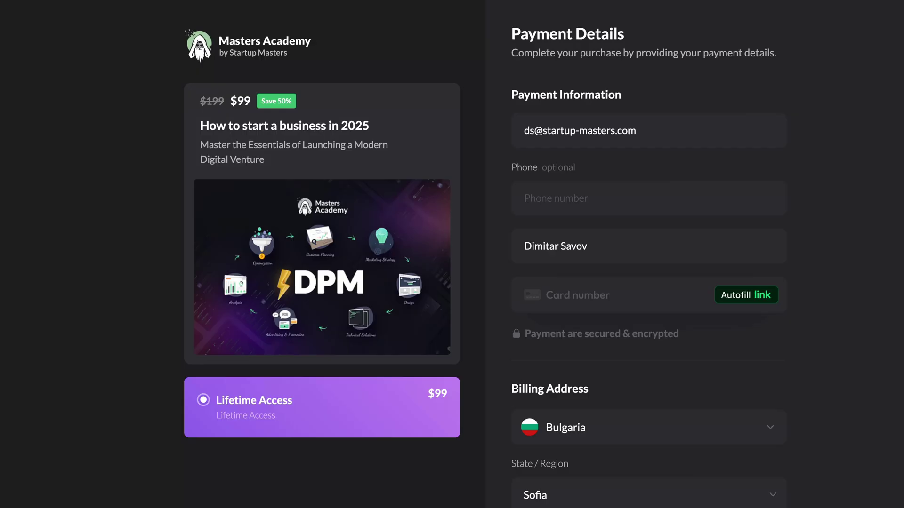
scroll(533, 430, down, 4)
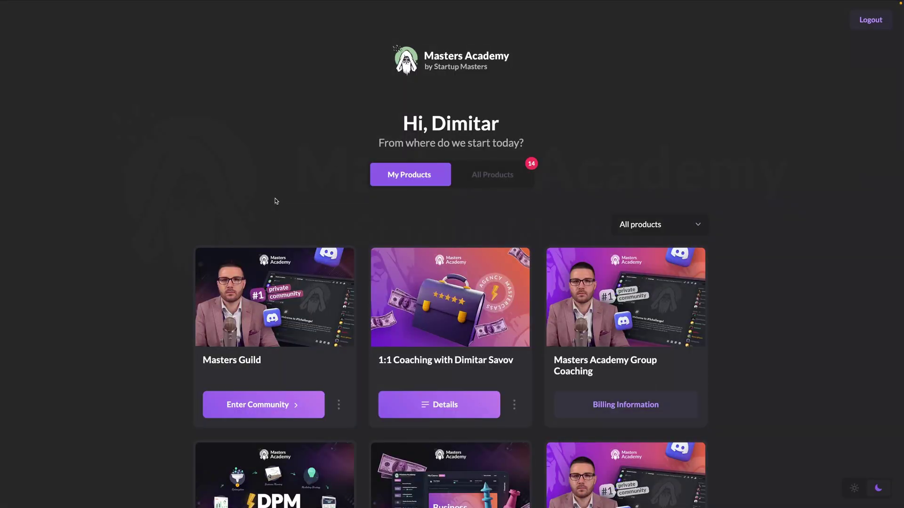
scroll(373, 277, down, 6)
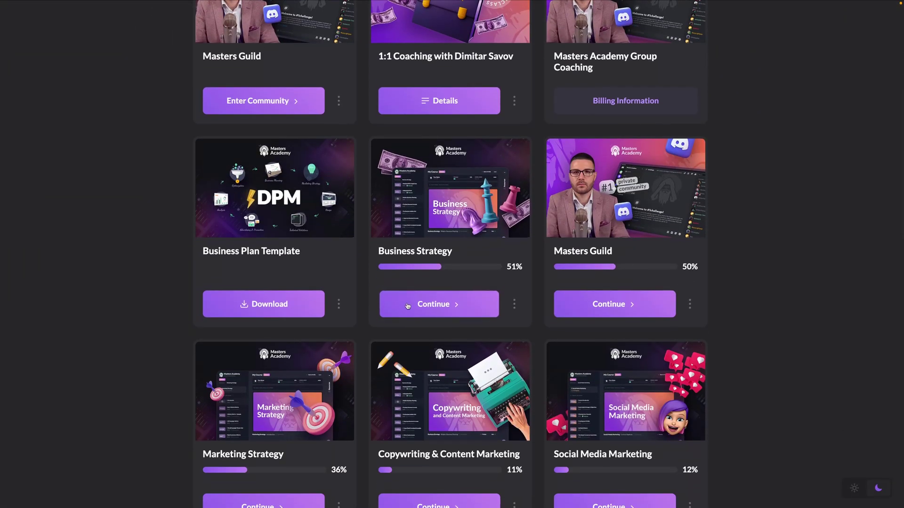
click(407, 306)
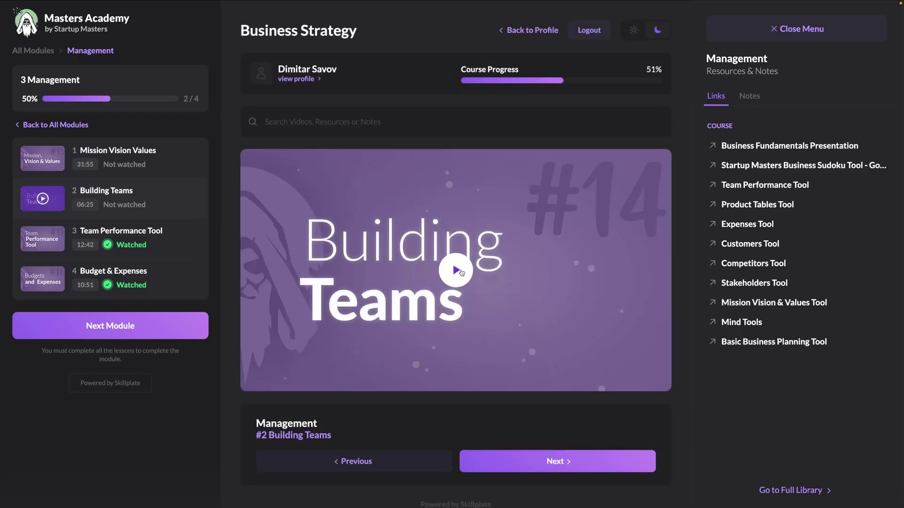
click(456, 271)
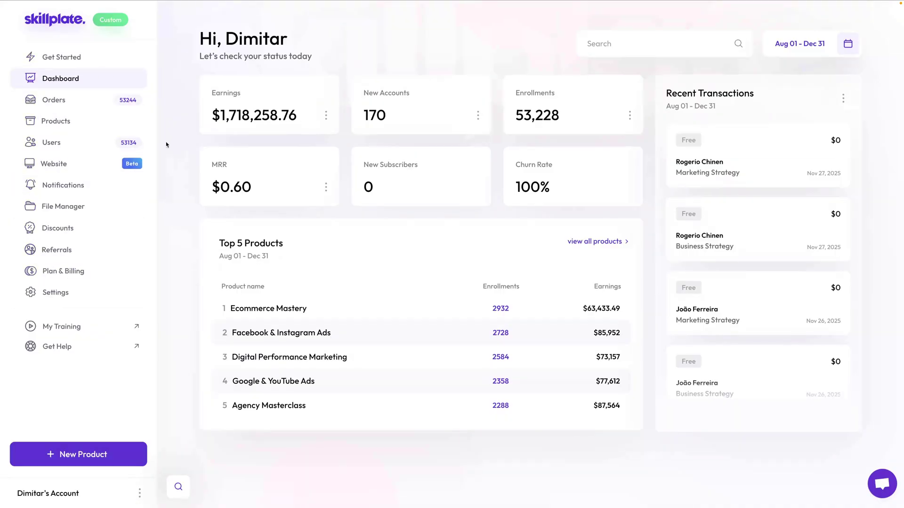
Show the Get Started page's Stripe, products, domain and coaching setup cards.
click(102, 61)
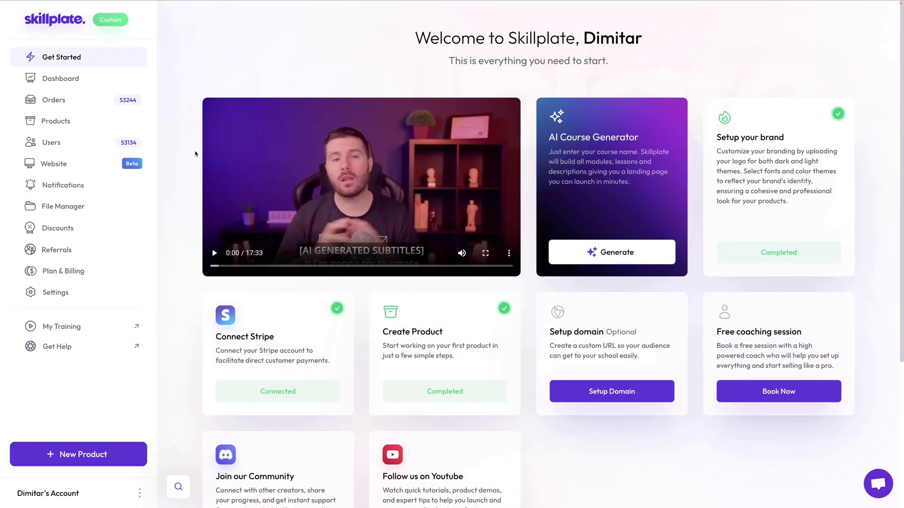
scroll(202, 125, down, 2)
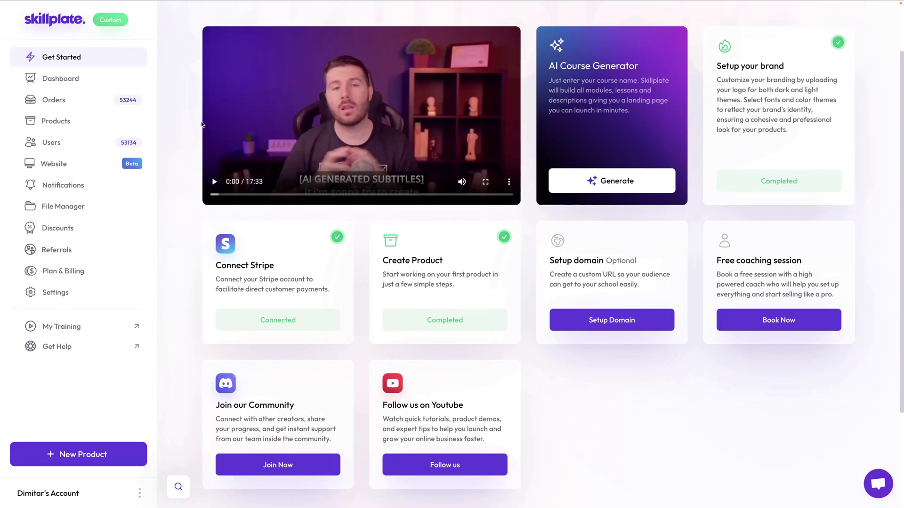
scroll(202, 124, down, 1)
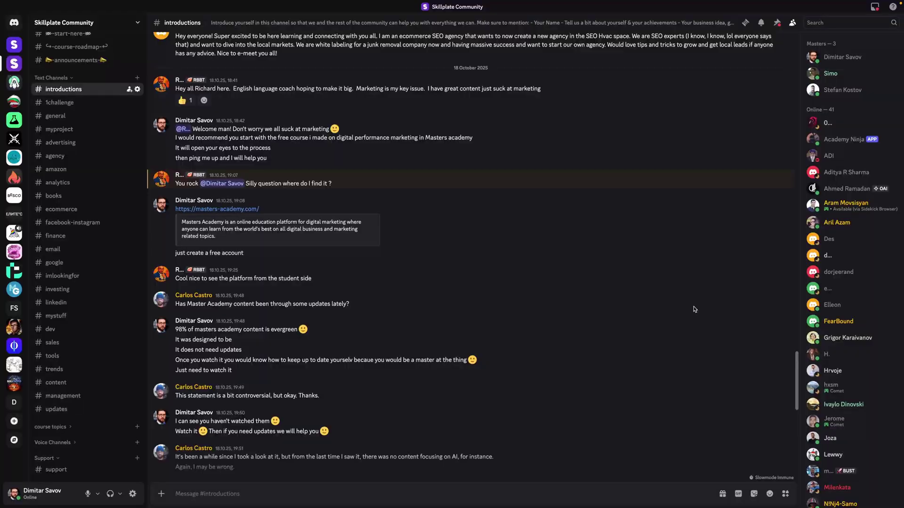
scroll(694, 309, down, 3)
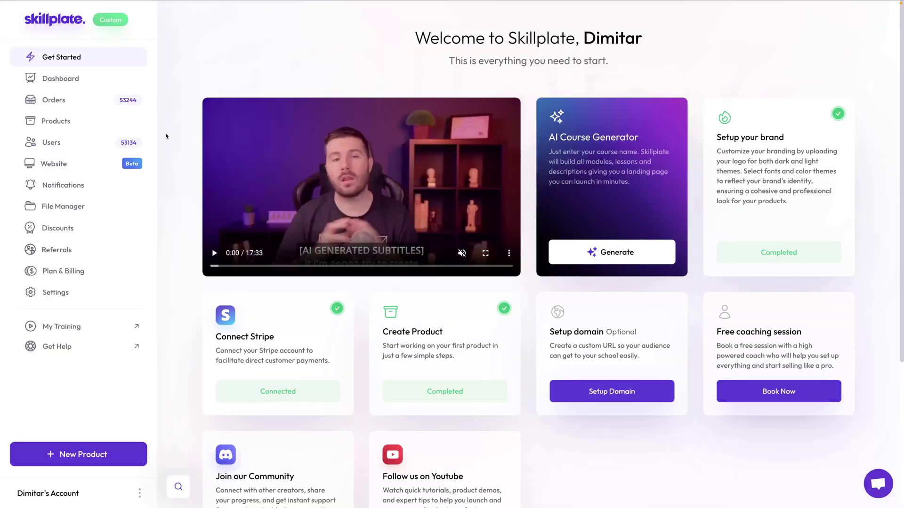
Visit the school's YouTube channel from the Follow us card, then open the Crisp support chat.
scroll(279, 174, down, 5)
click(417, 334)
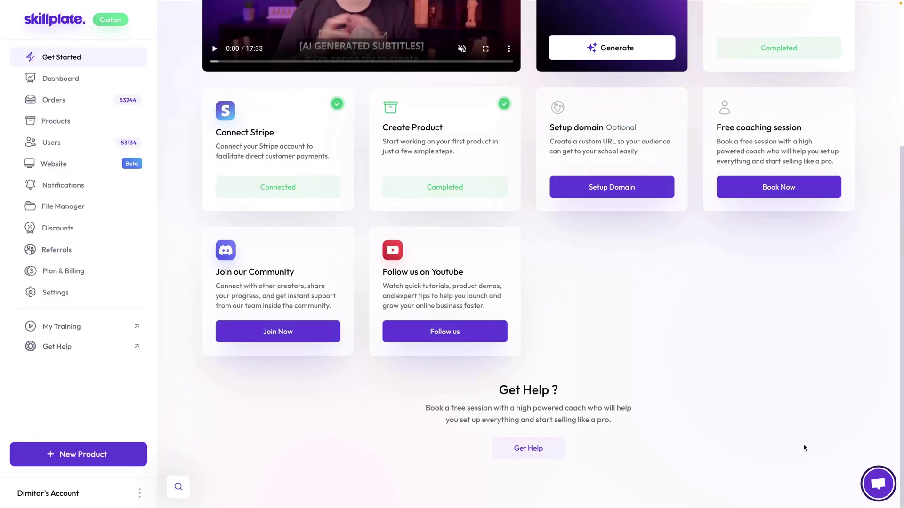
click(878, 484)
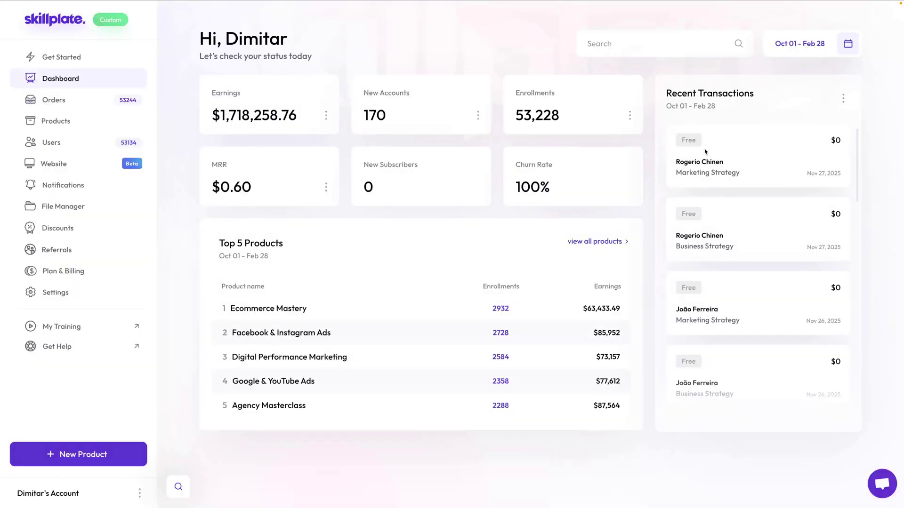
Dismiss the date-range calendar and search courses, lessons and users for 'agency'.
click(826, 46)
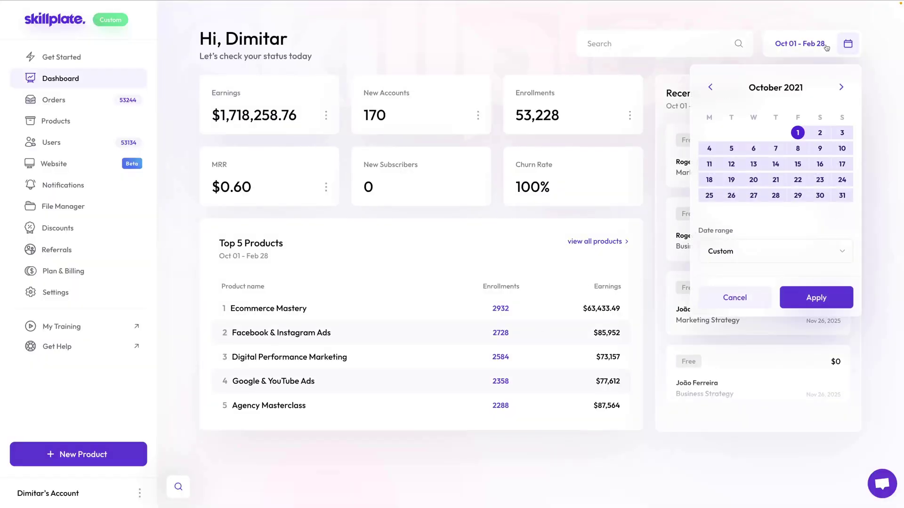
click(826, 46)
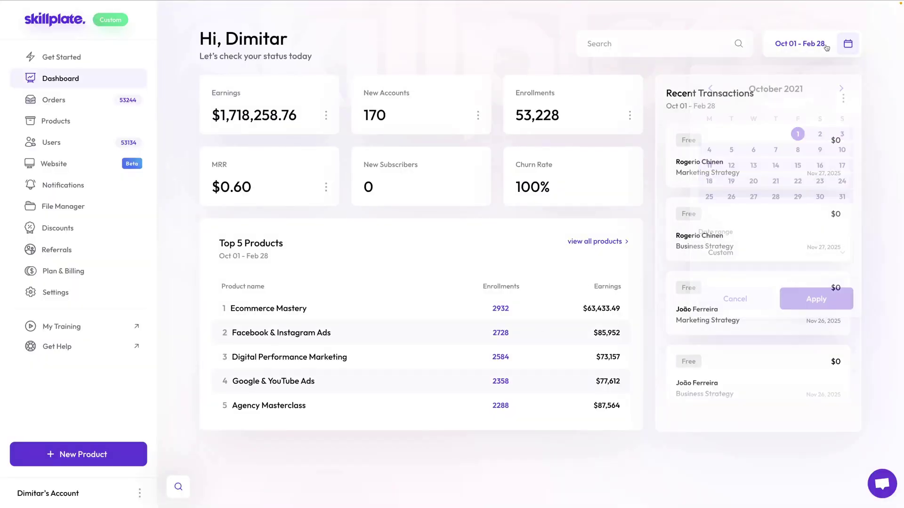
click(188, 485)
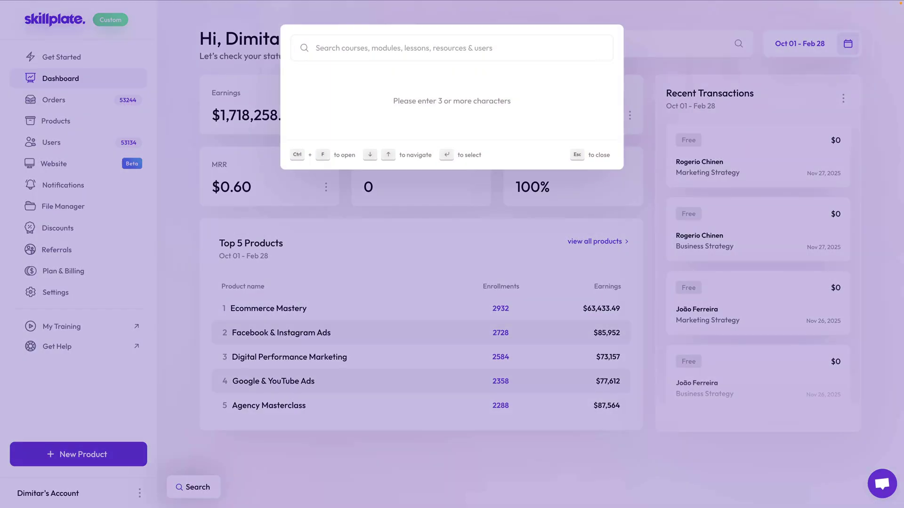
text(agency)
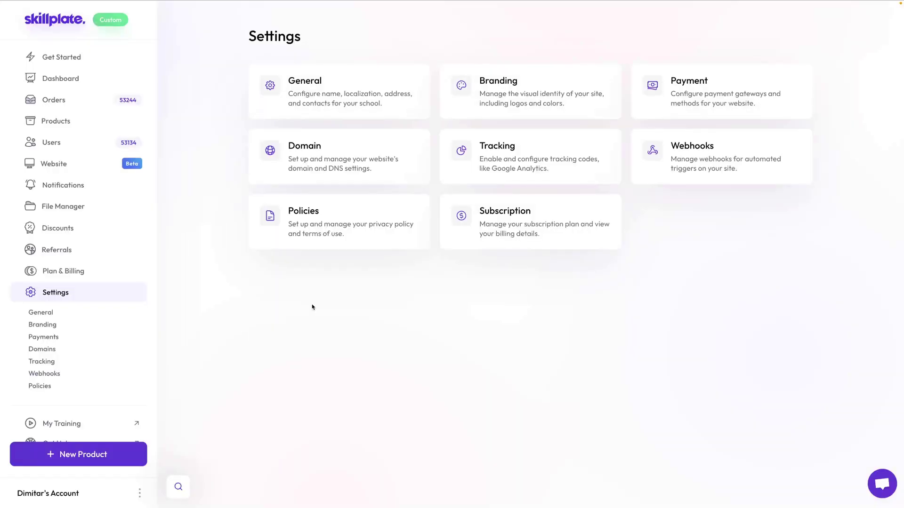
Review the General settings' business, localization, address and contact details.
click(345, 97)
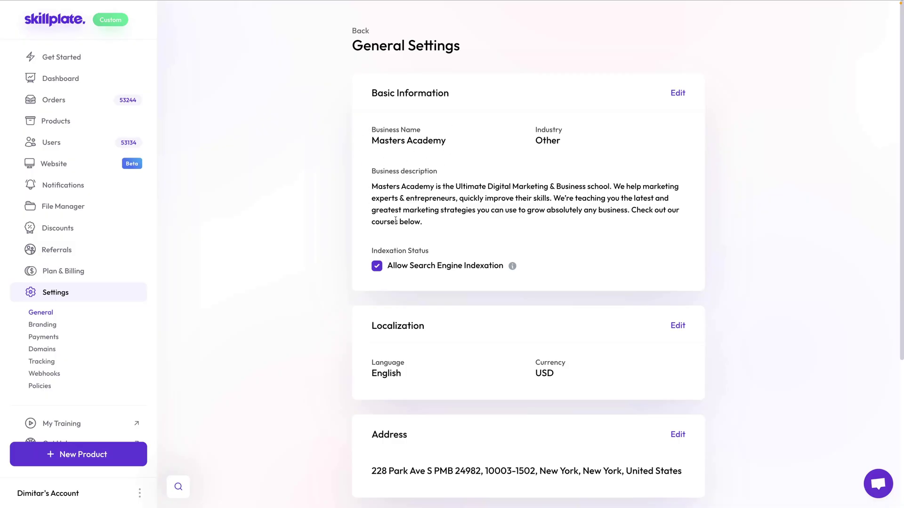
scroll(402, 198, down, 1)
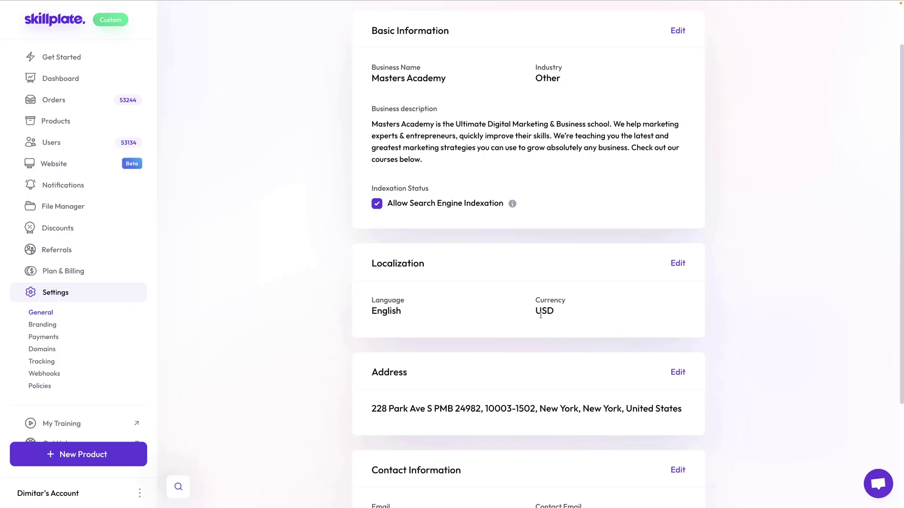
scroll(563, 289, down, 2)
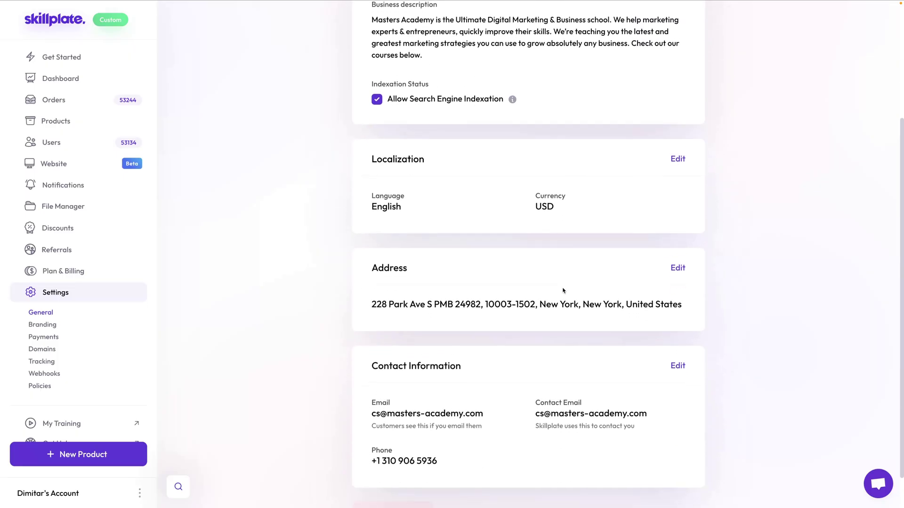
scroll(563, 290, up, 1)
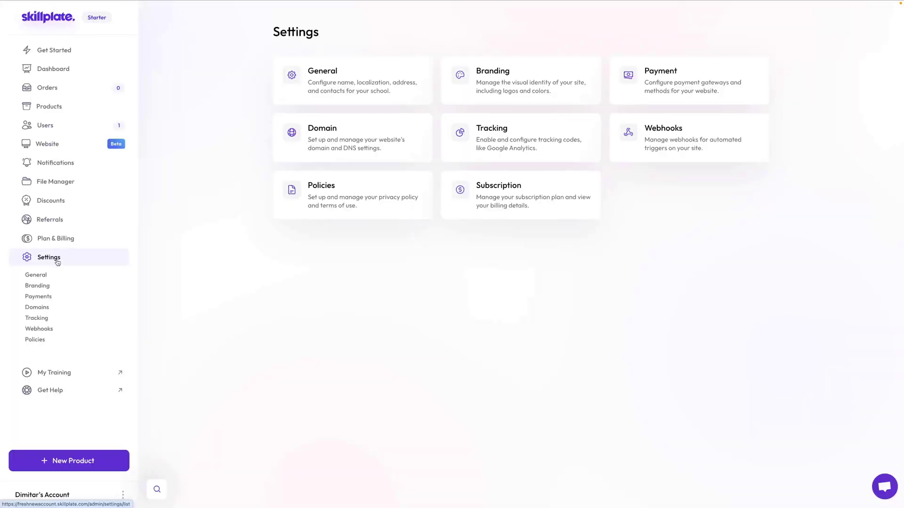
Show the Payment settings from the sidebar.
click(47, 300)
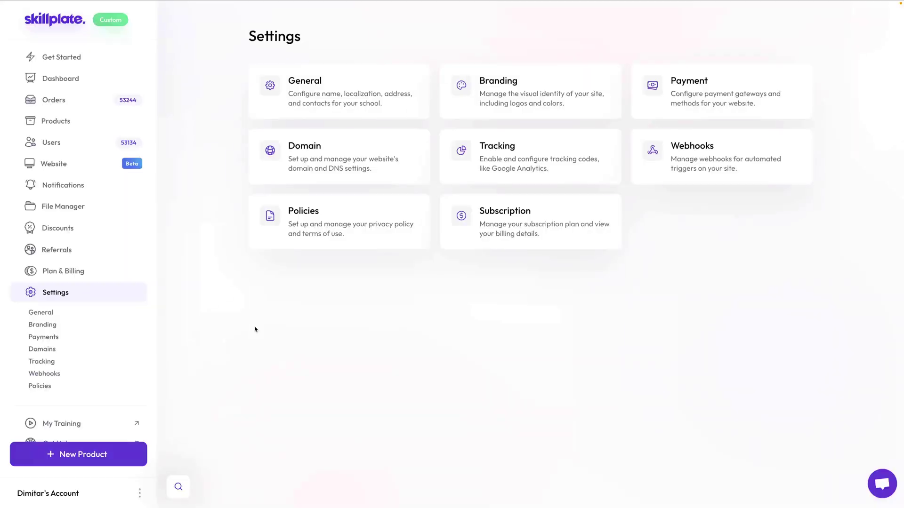
Connect masters-academy.com as an existing domain and view DNS records for portal.masters-academy.com.
click(317, 158)
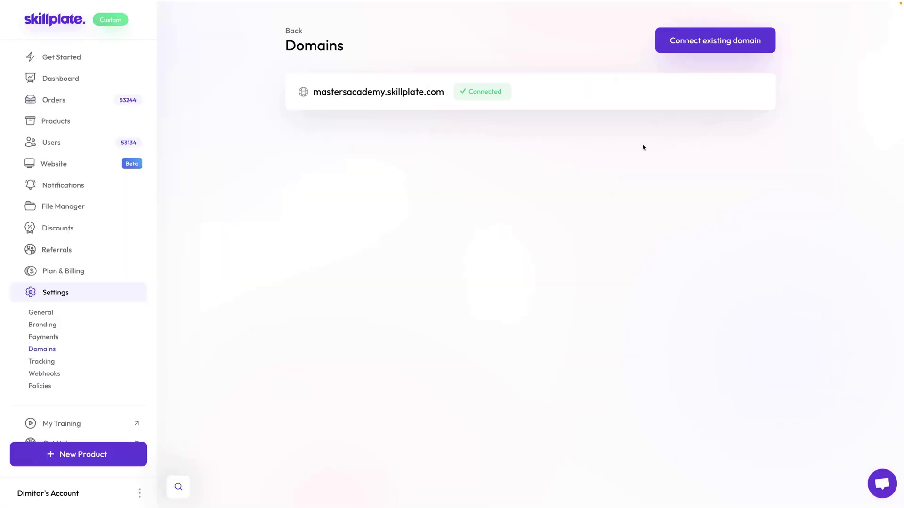
click(710, 45)
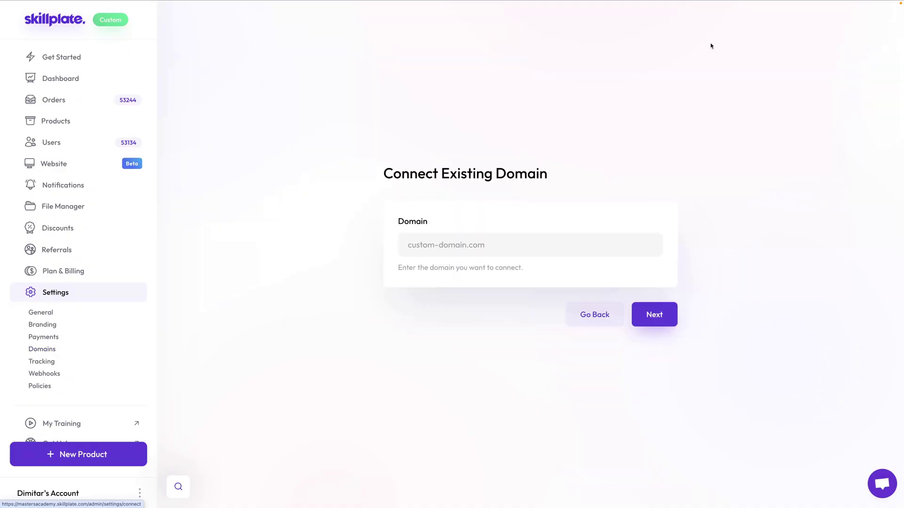
click(652, 316)
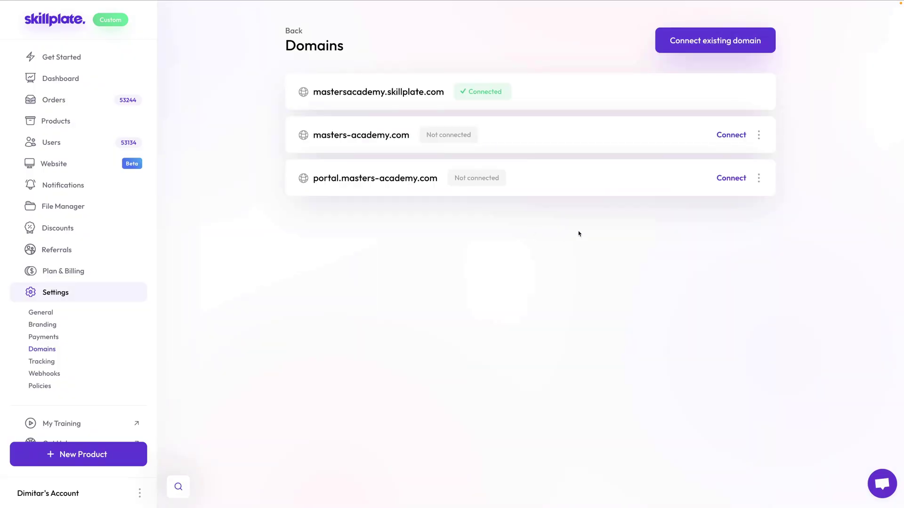
click(727, 179)
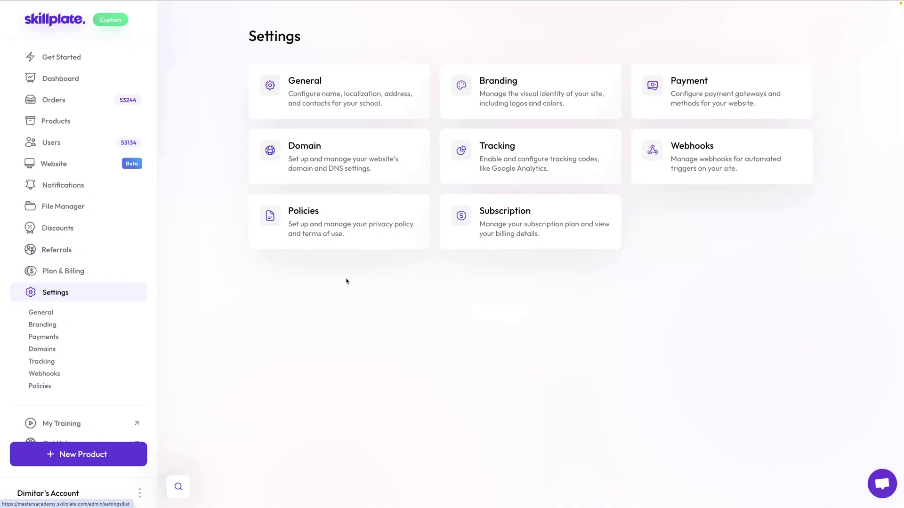
Read through the school's Privacy Policy in the Policies section.
click(351, 234)
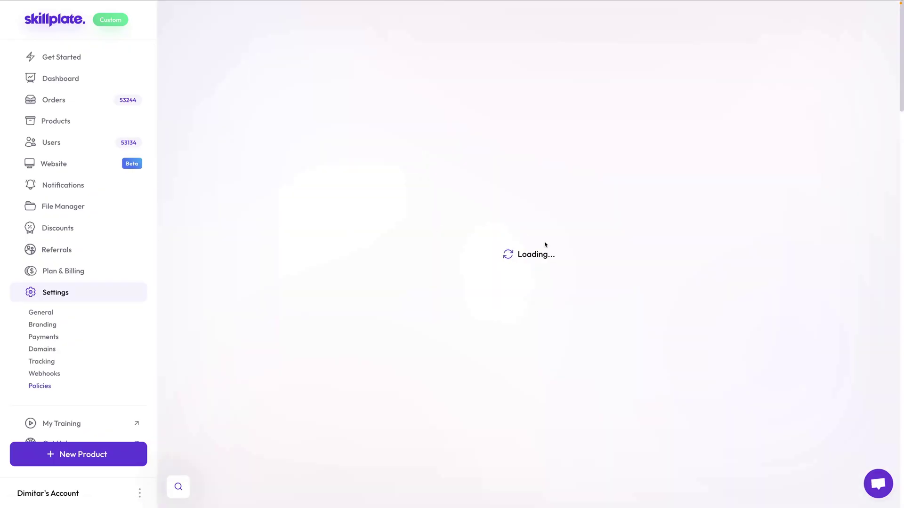
scroll(857, 196, down, 15)
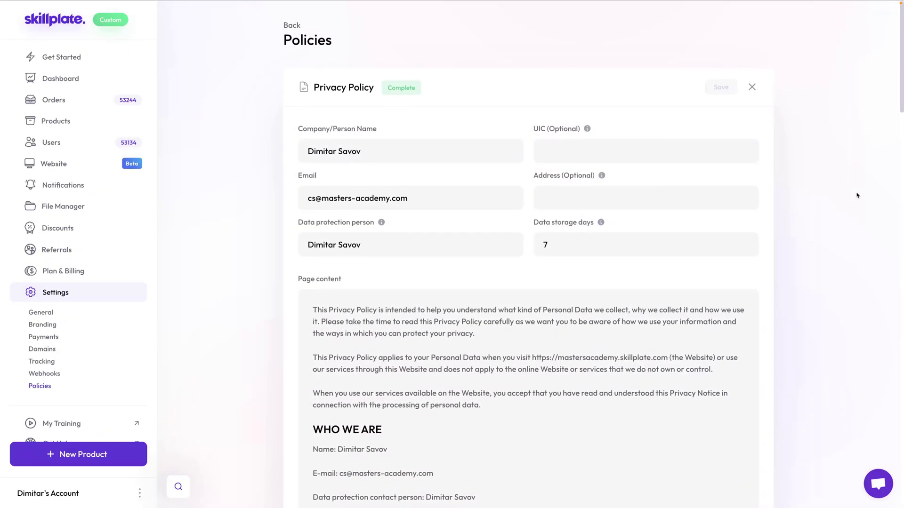
scroll(856, 195, down, 15)
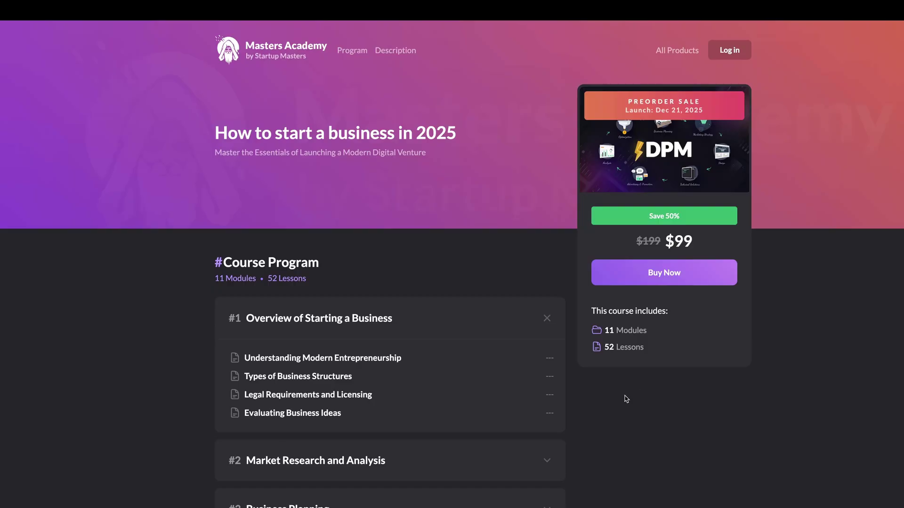
Open All Products, headed by the published 'How to start a business in 2025' course.
scroll(521, 418, down, 15)
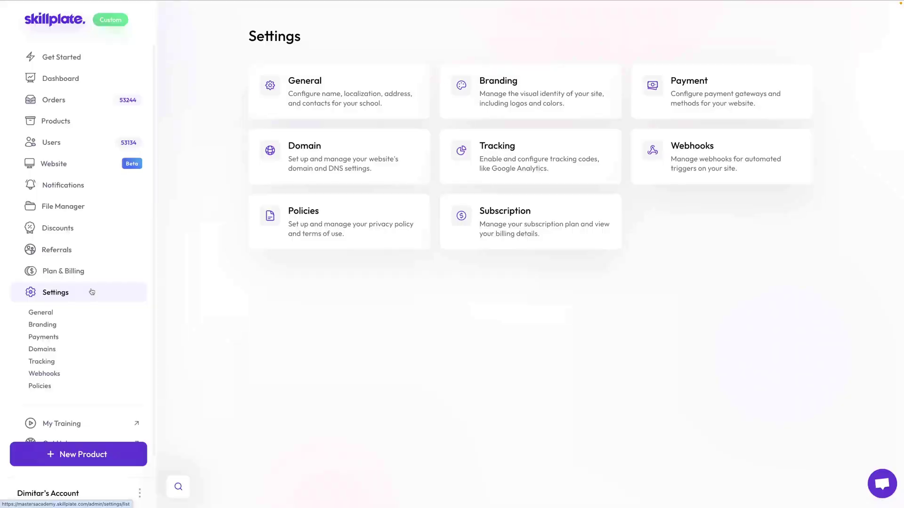
click(72, 126)
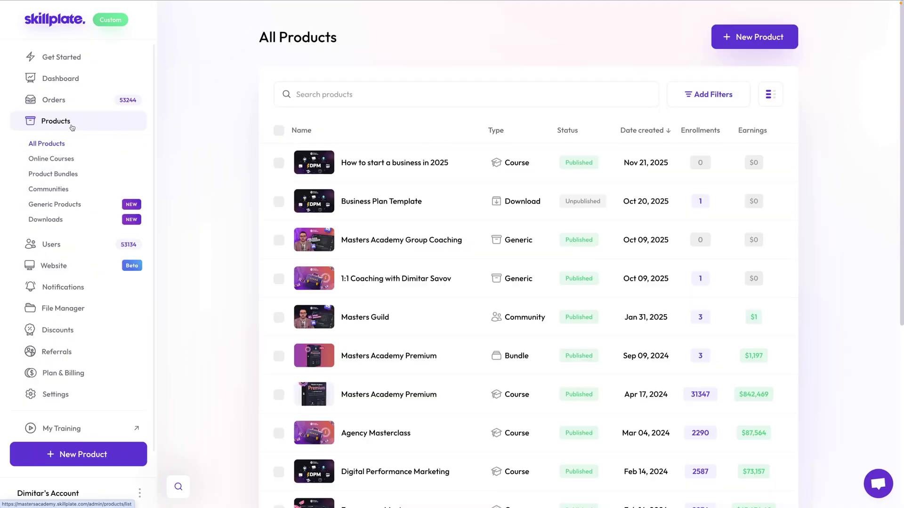
View the Online Courses, Communities, Product Bundles and Downloads lists in turn.
click(67, 159)
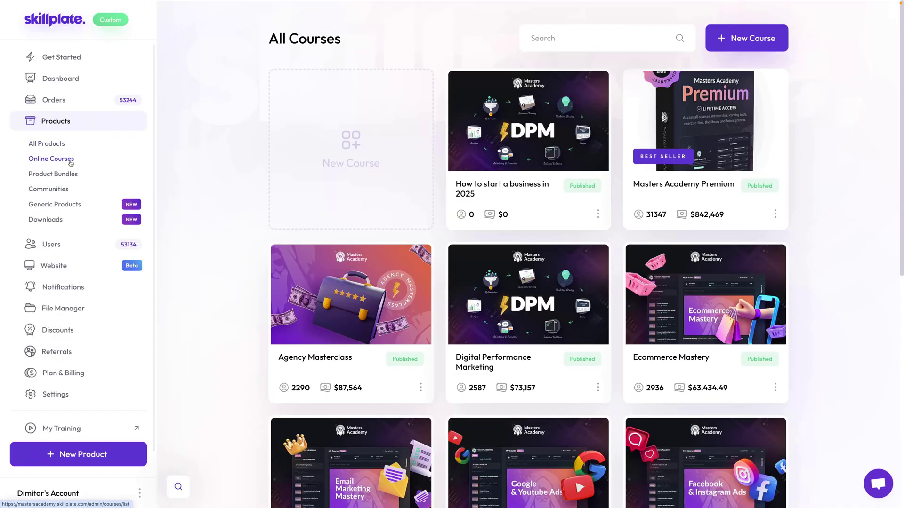
click(63, 190)
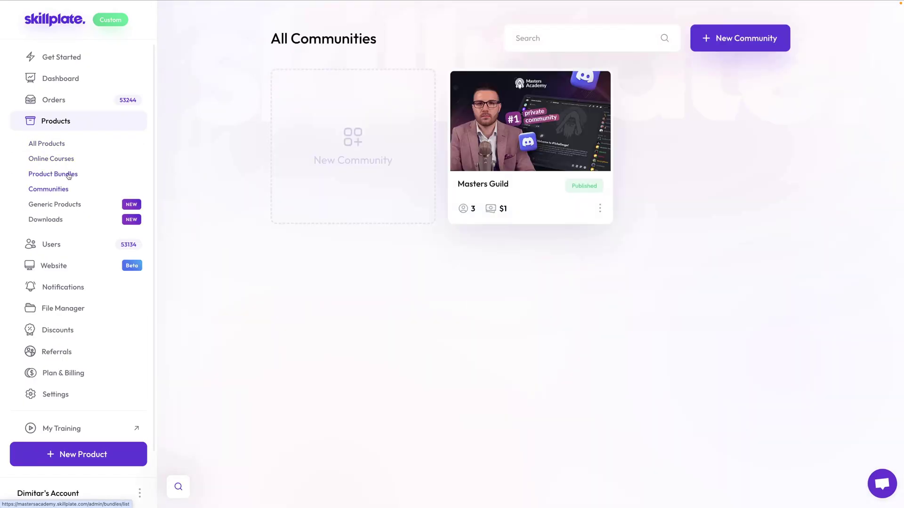
click(68, 174)
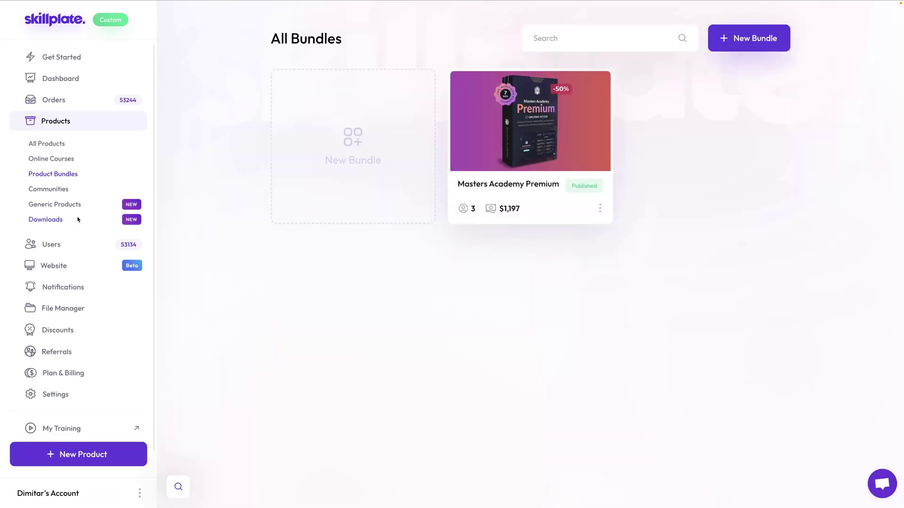
click(56, 223)
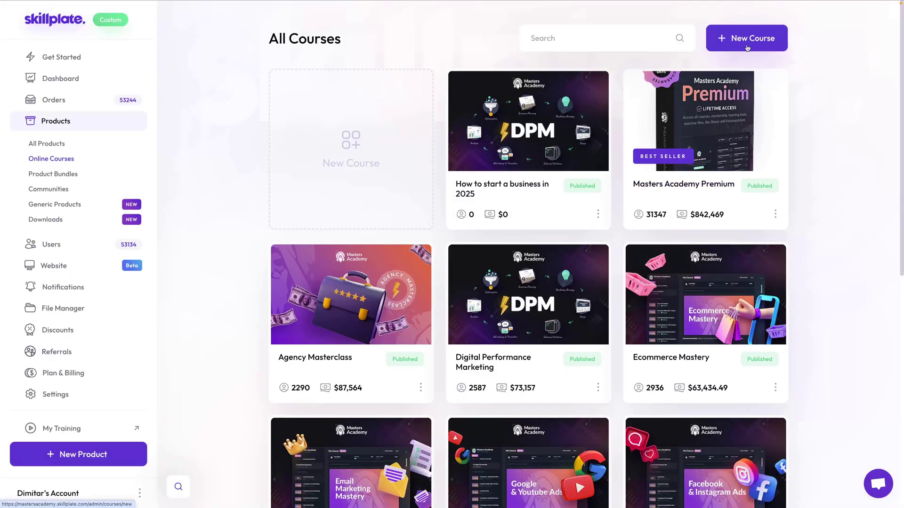
Generate an AI course on launching an online course for creators and marketers, then remove its thumbnail.
click(748, 43)
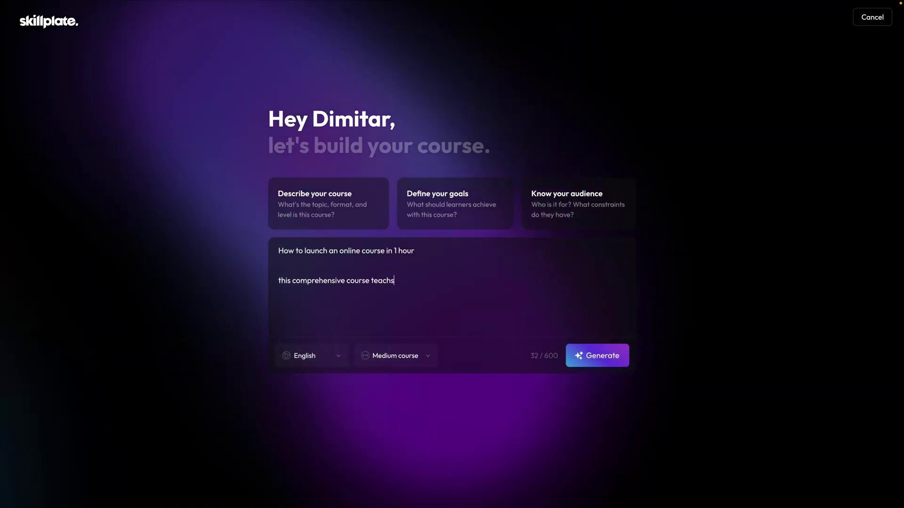
text(es creators, marketers and entrepreneurs how they can launch their very own online course on skillplate)
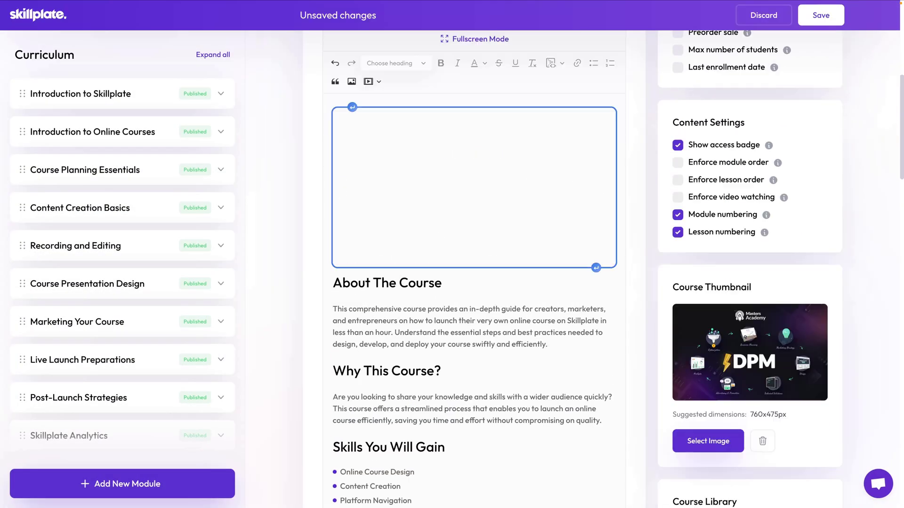
click(819, 19)
click(762, 441)
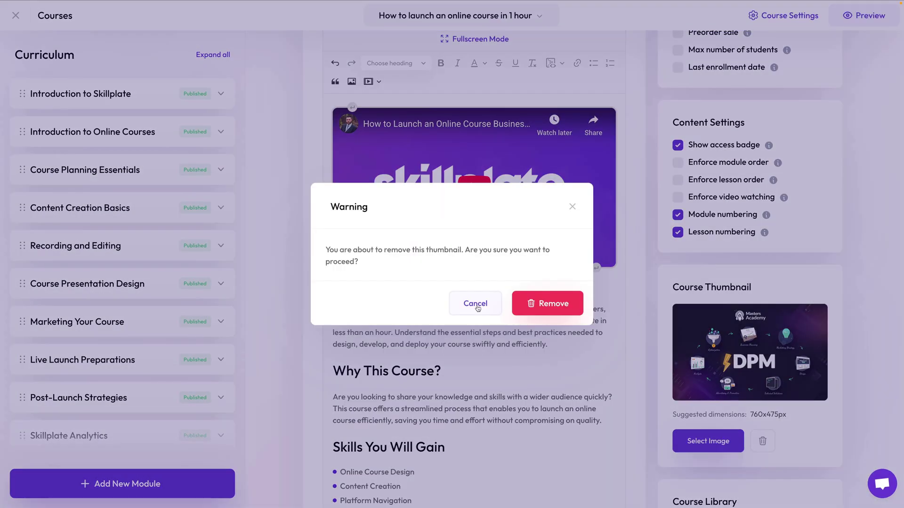
click(546, 303)
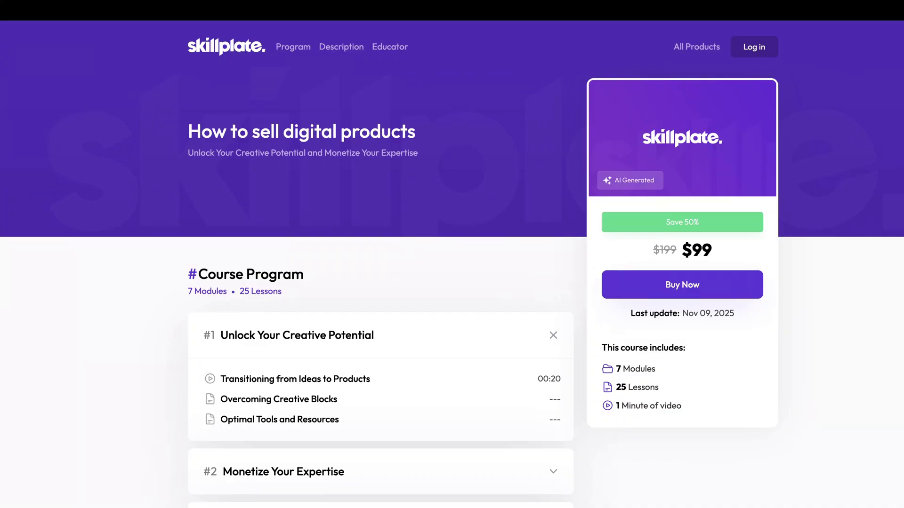
scroll(452, 264, down, 15)
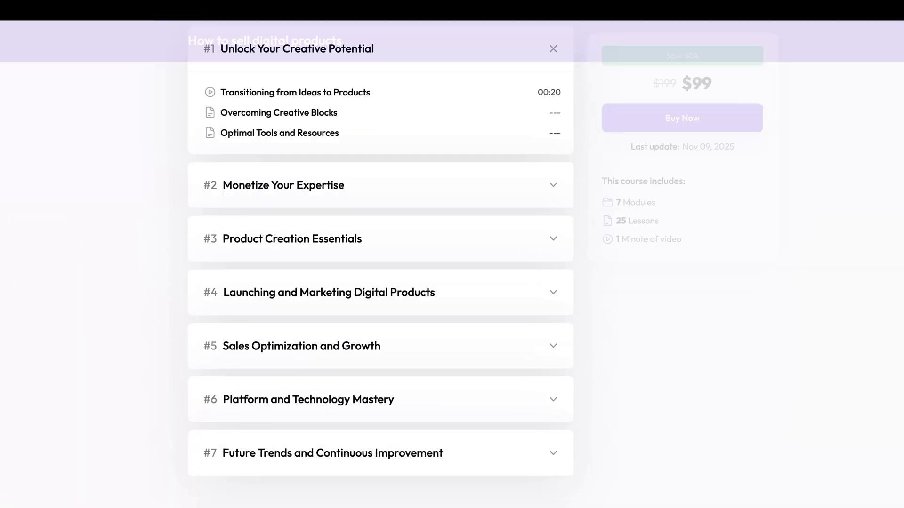
Scroll through the 'How to sell digital products' course page to review its content.
scroll(452, 264, down, 20)
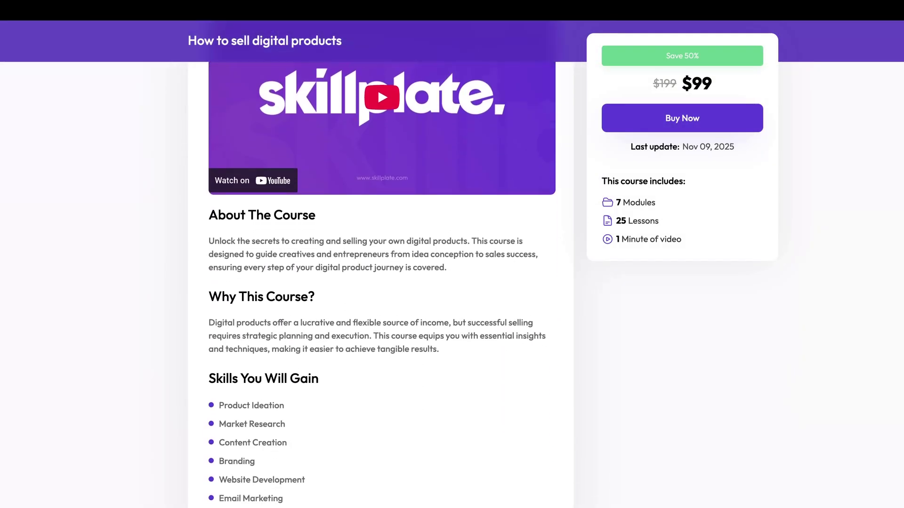
scroll(380, 264, down, 1)
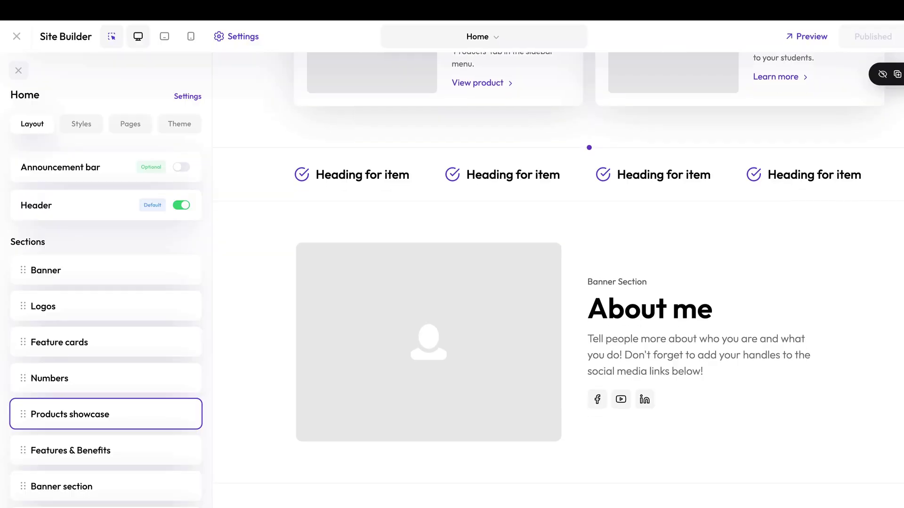
scroll(558, 280, down, 10)
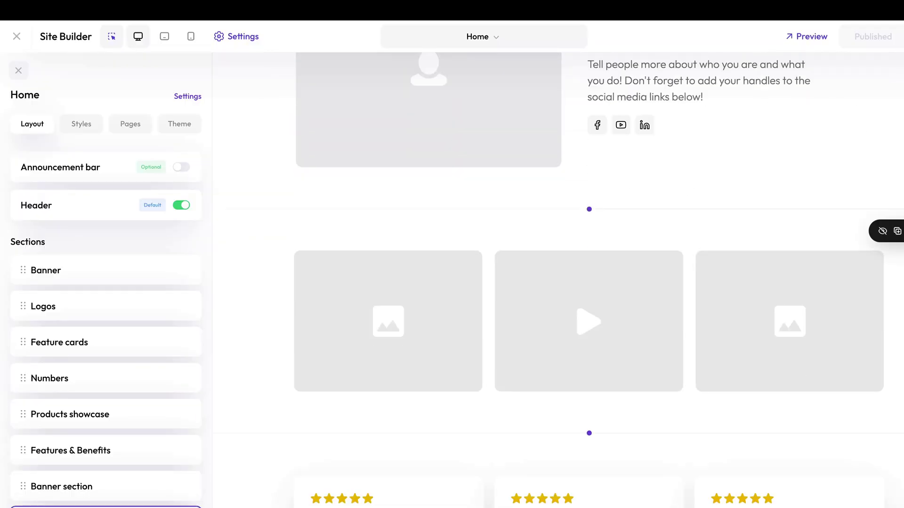
scroll(557, 280, down, 8)
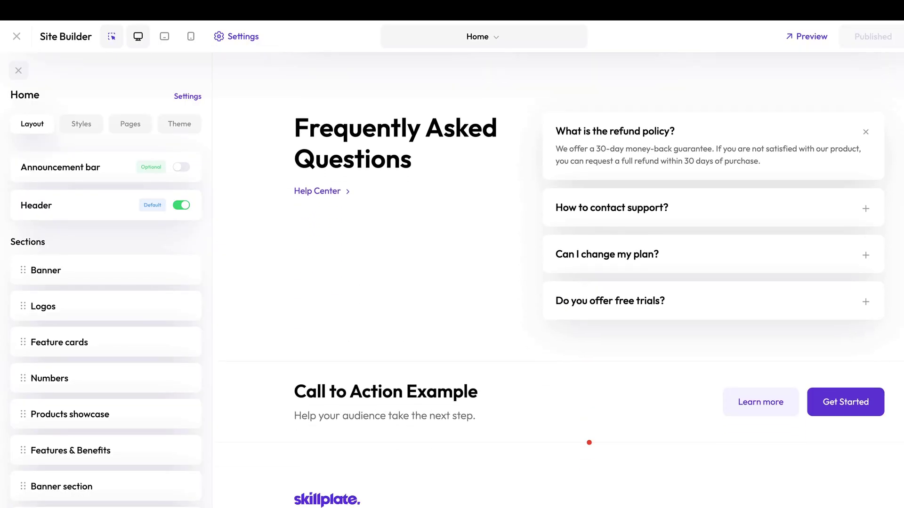